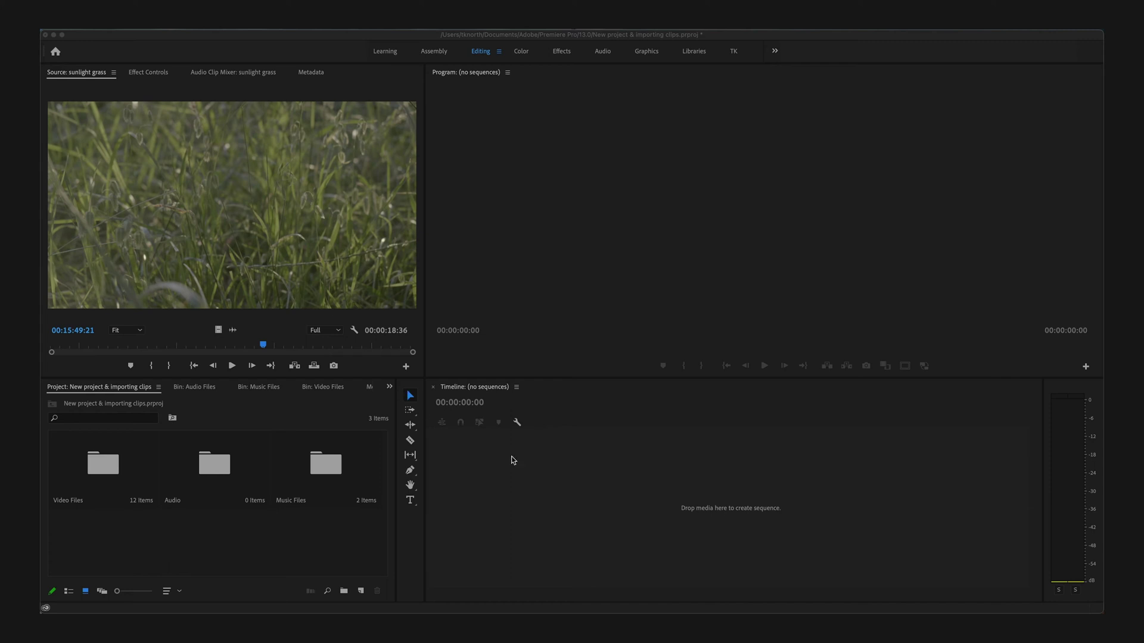
- Activate the timeline, program, source and project panels in turn, then try the TK workspace and return to Editing
left_click(639, 486)
left_click(657, 230)
left_click(235, 209)
left_click(191, 545)
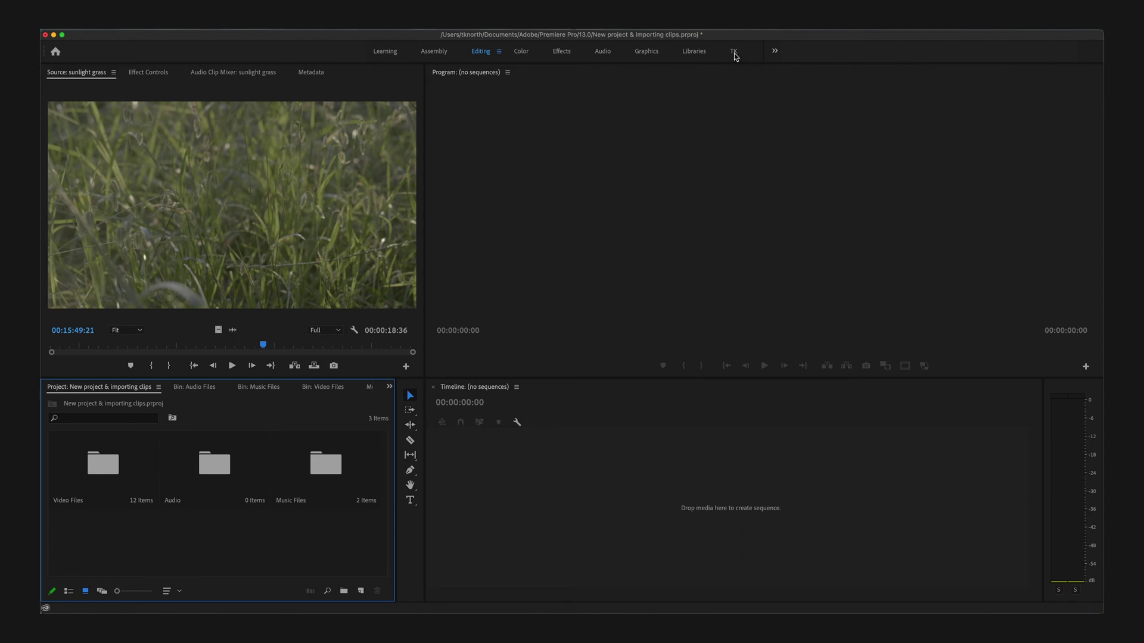
left_click(733, 52)
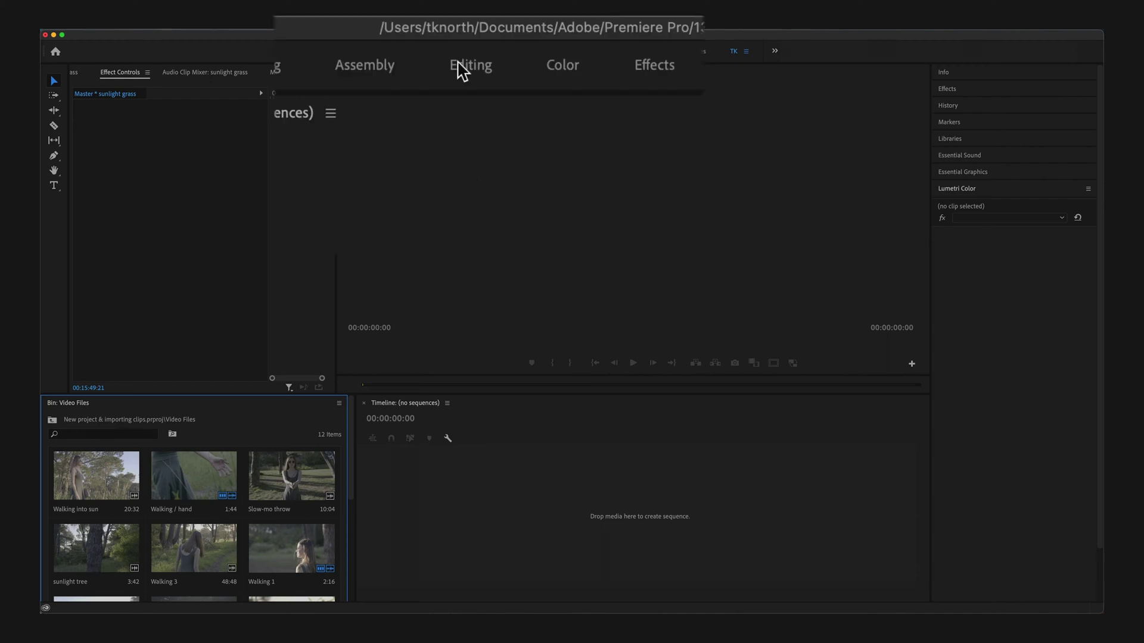
left_click(477, 53)
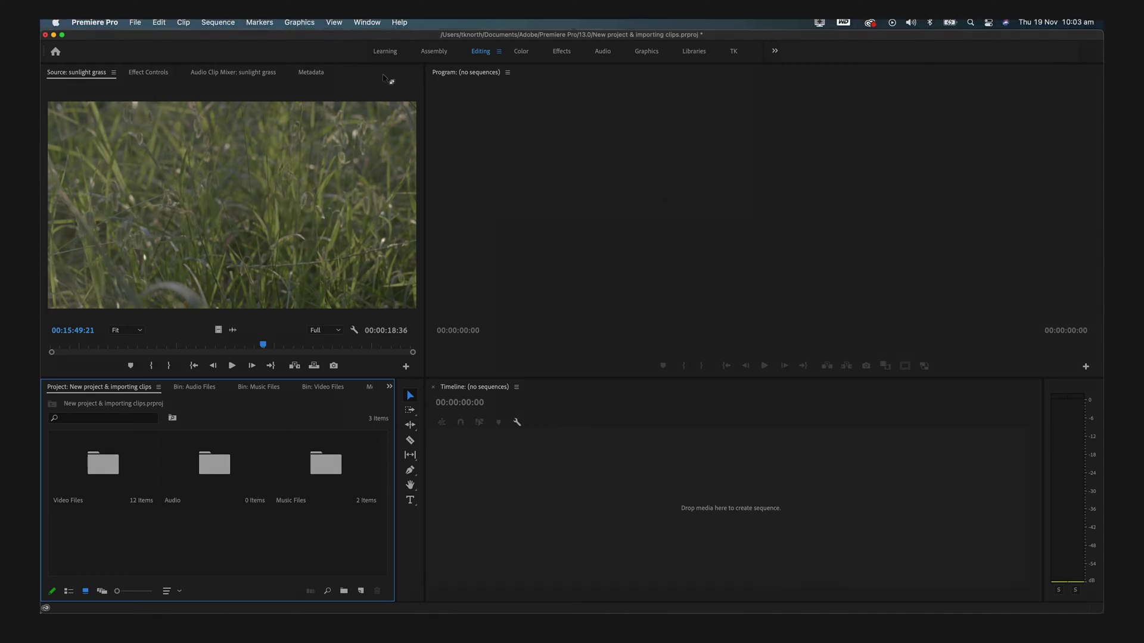
- Reset to the Editing workspace, widen the program monitor, and dock the Audio Files bin elsewhere
left_click(367, 22)
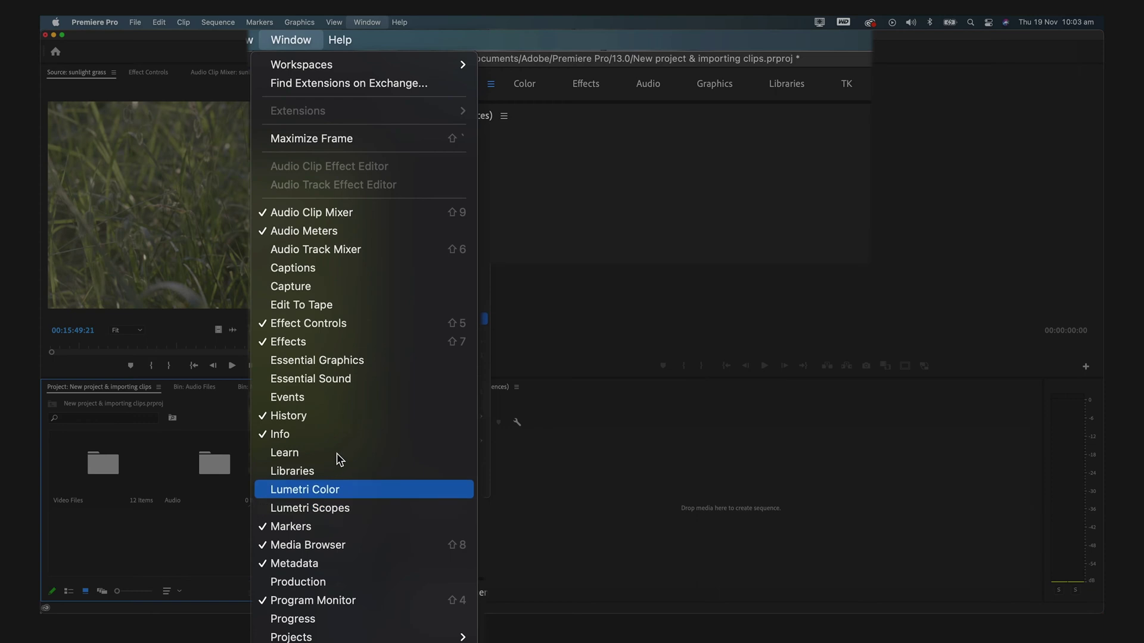
mouse_move(332, 72)
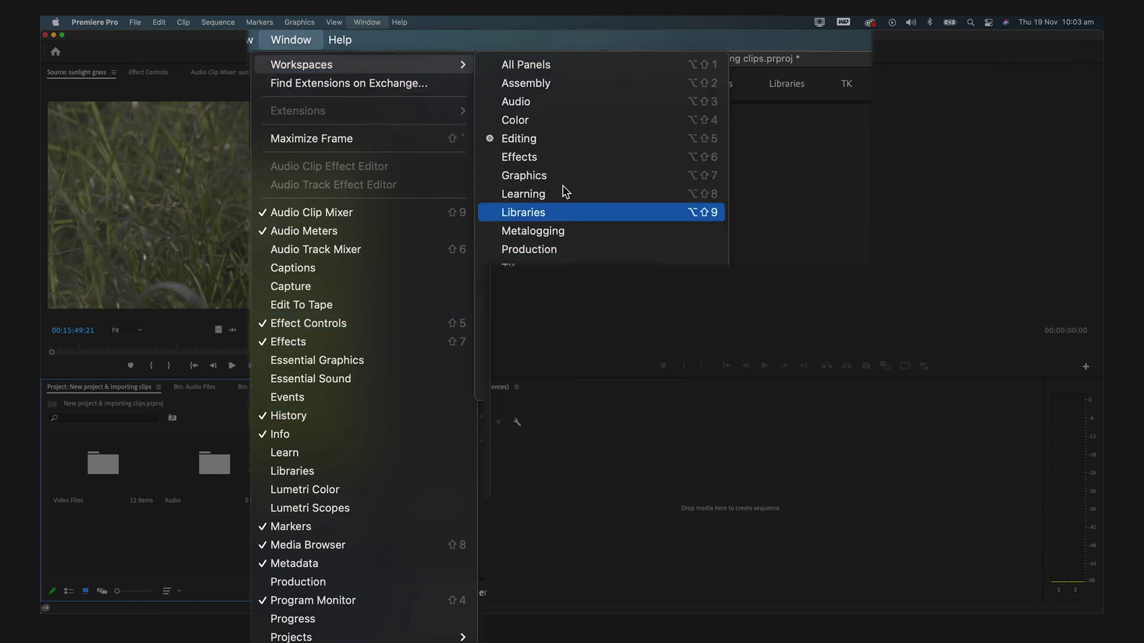
left_click(540, 140)
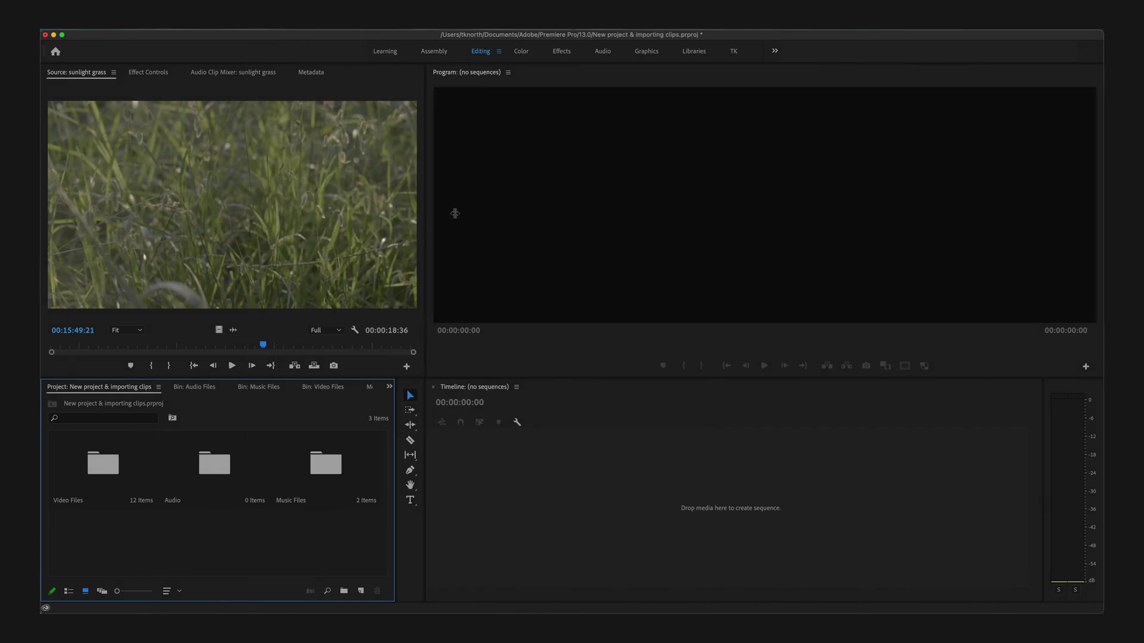
left_click_drag(459, 217, 424, 219)
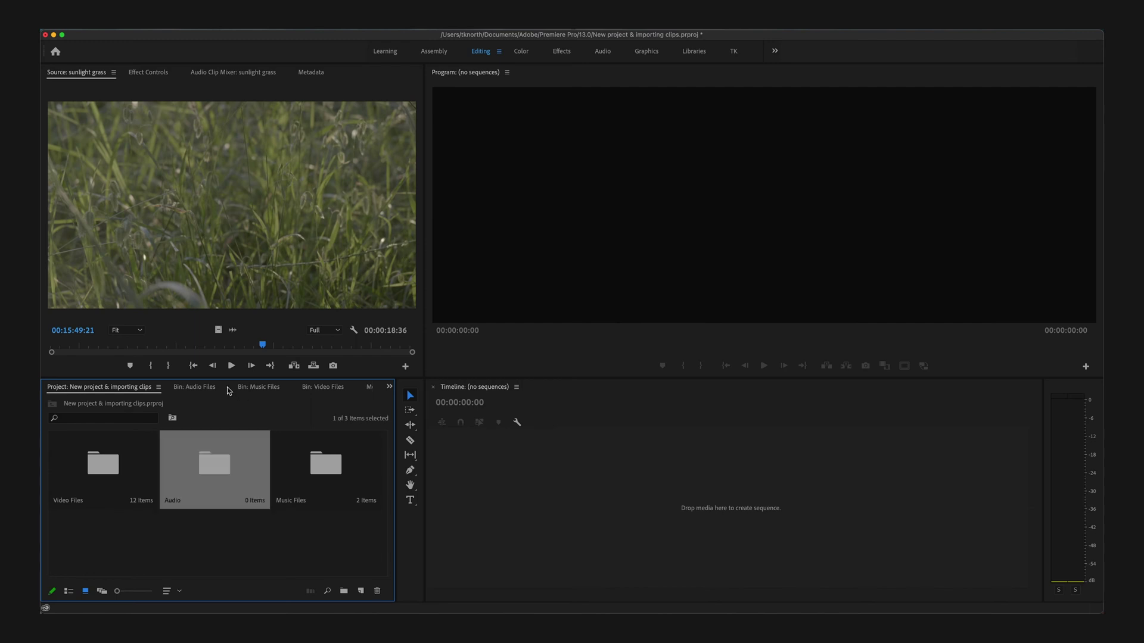
left_click_drag(197, 387, 323, 277)
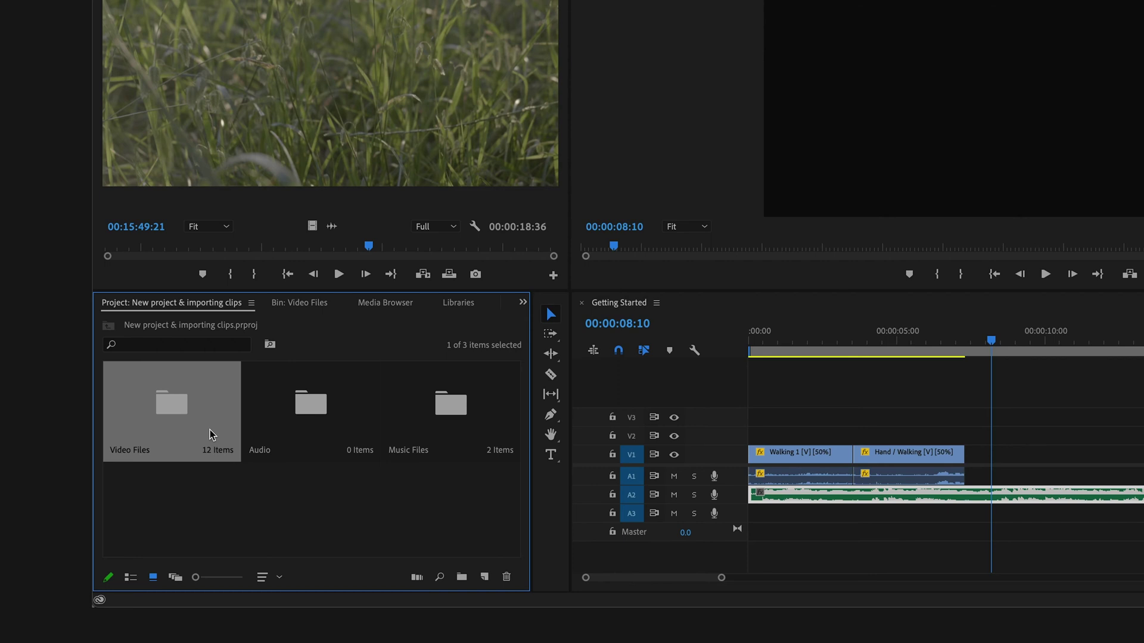
- Open the Video Files bin to show its 12 clips as thumbnails
double_click(166, 409)
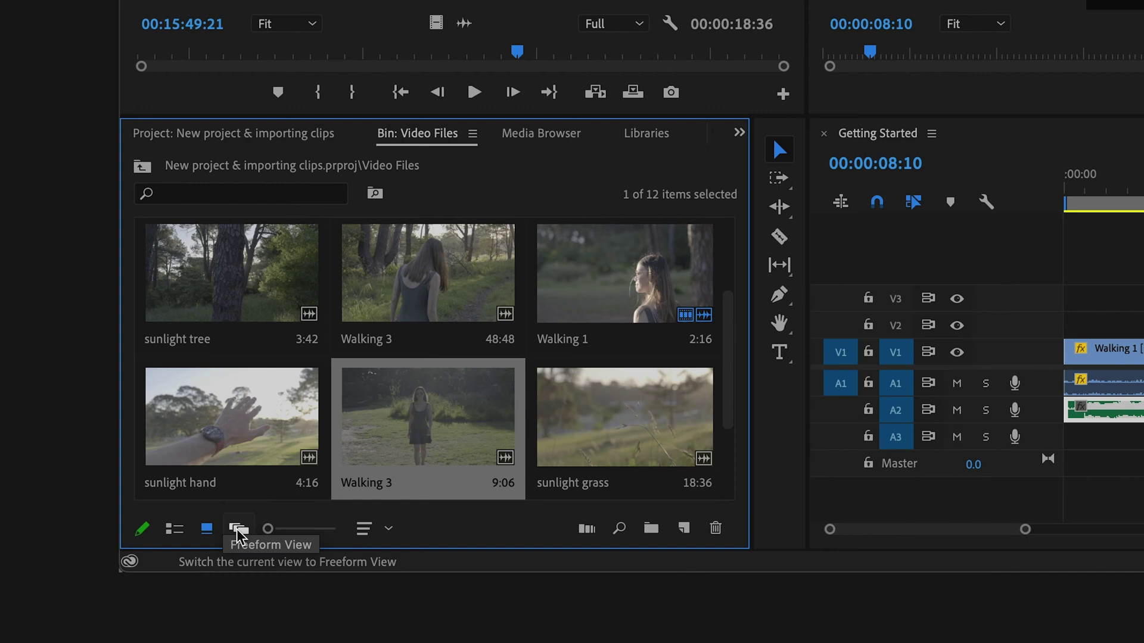
- Switch the Video Files bin to List View and sort by Media Duration, longest first
left_click(181, 532)
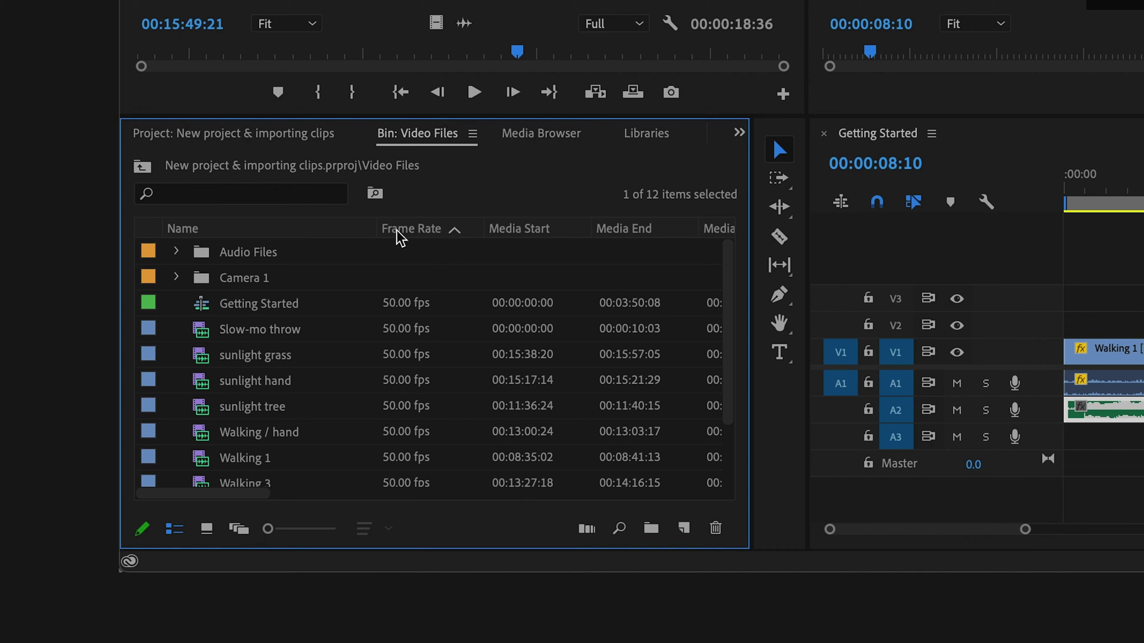
left_click_drag(235, 493, 312, 507)
left_click(465, 231)
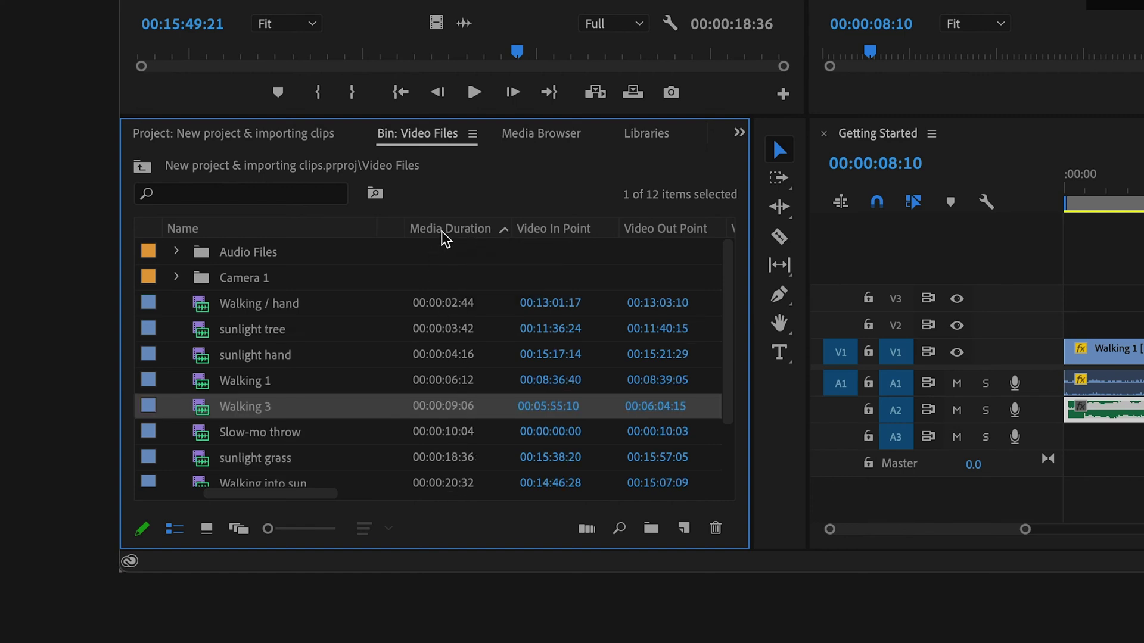
left_click(444, 232)
scroll(321, 519, "left", 1)
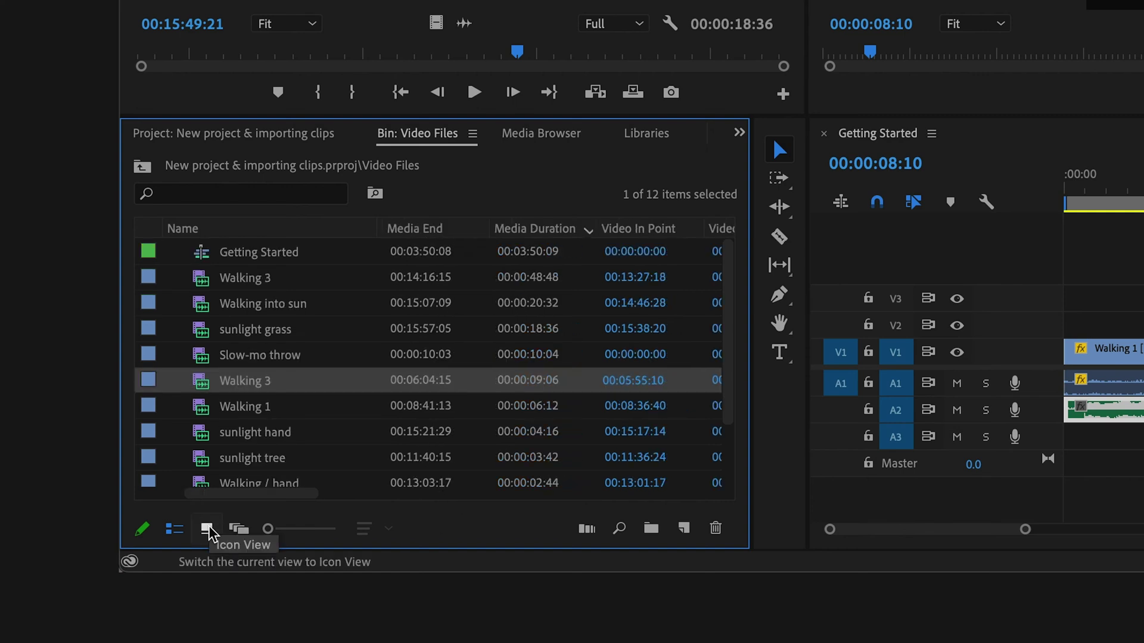
- Return the bin to Icon View and skim through the Slow-mo throw thumbnail
left_click(207, 529)
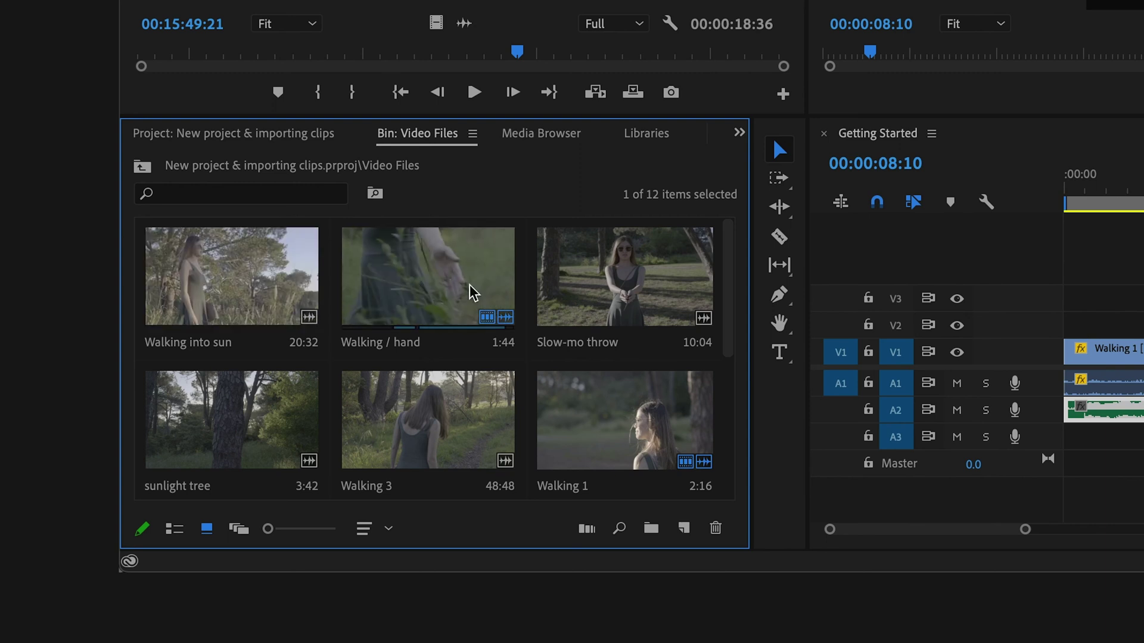
left_click(615, 290)
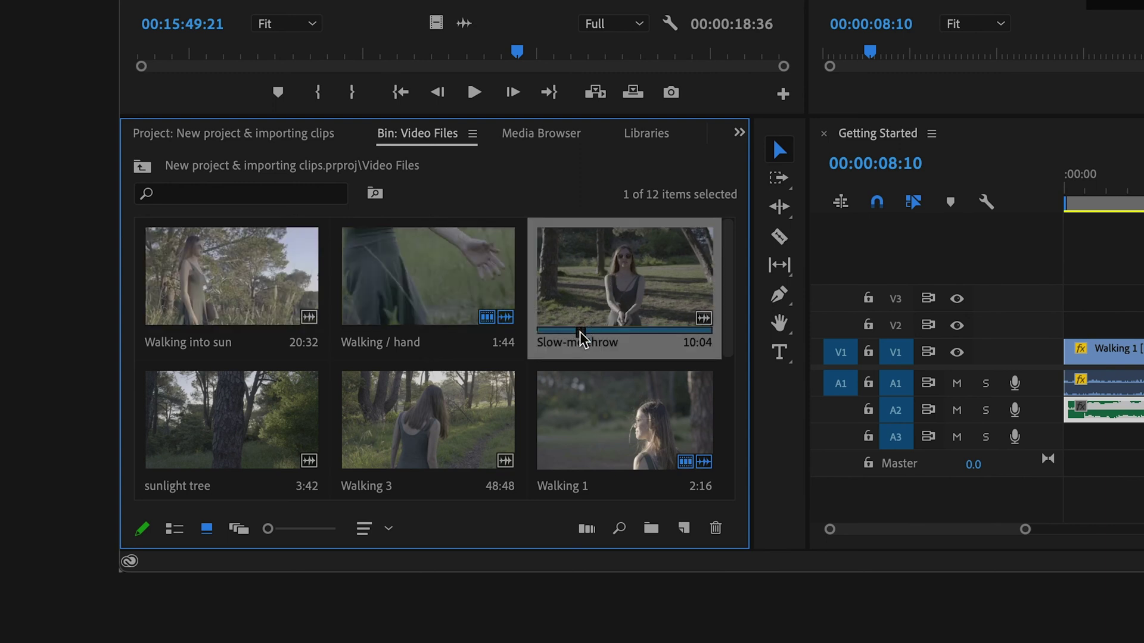
left_click_drag(580, 334, 630, 342)
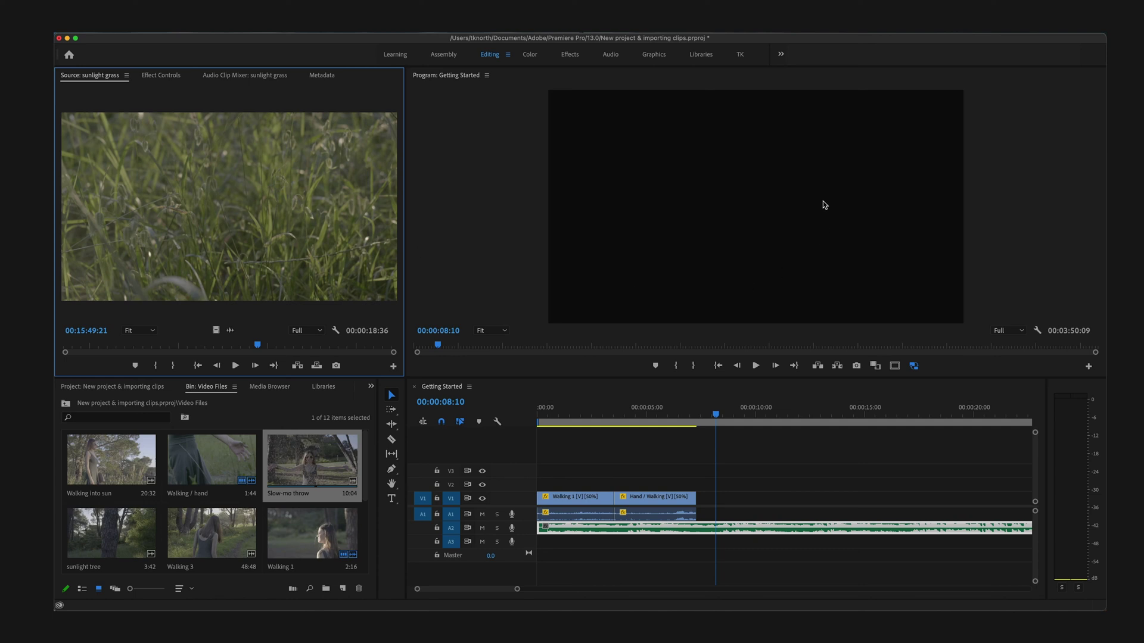
- Scrub the sequence to 00:00:02:28, then play, stop and step sunlight grass to 00:15:50:05
left_click(648, 410)
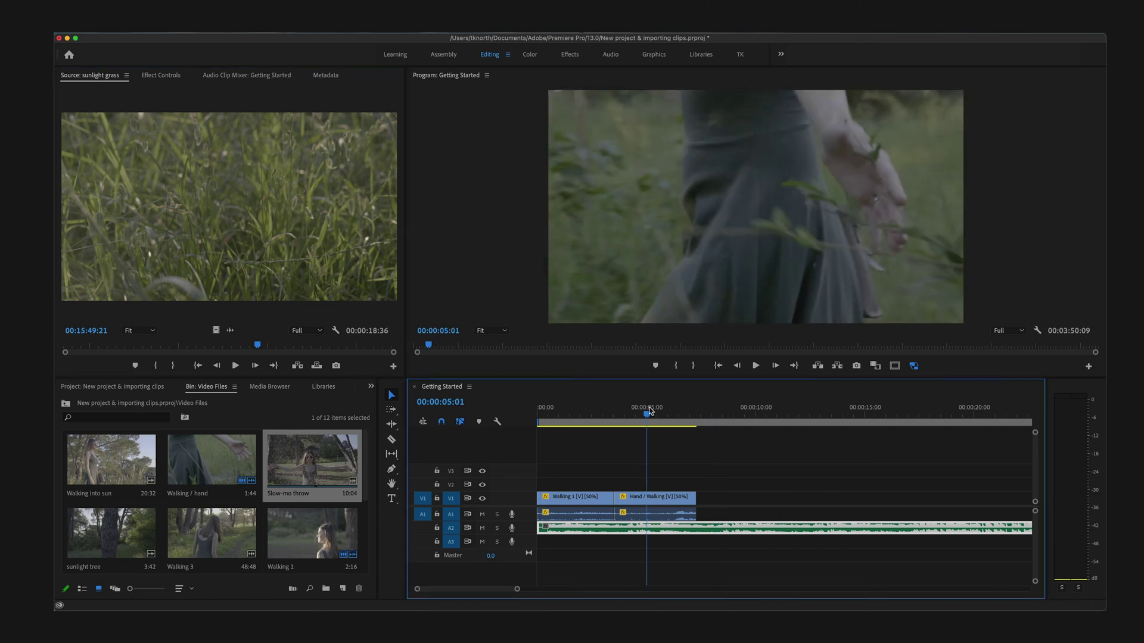
left_click_drag(636, 415, 592, 415)
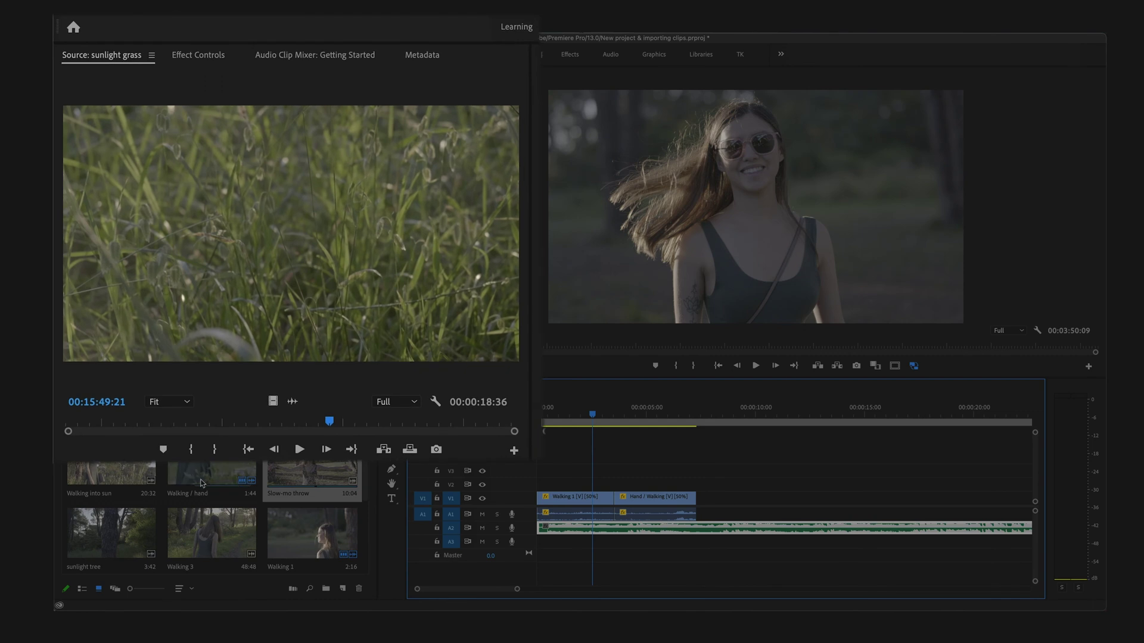
left_click(212, 235)
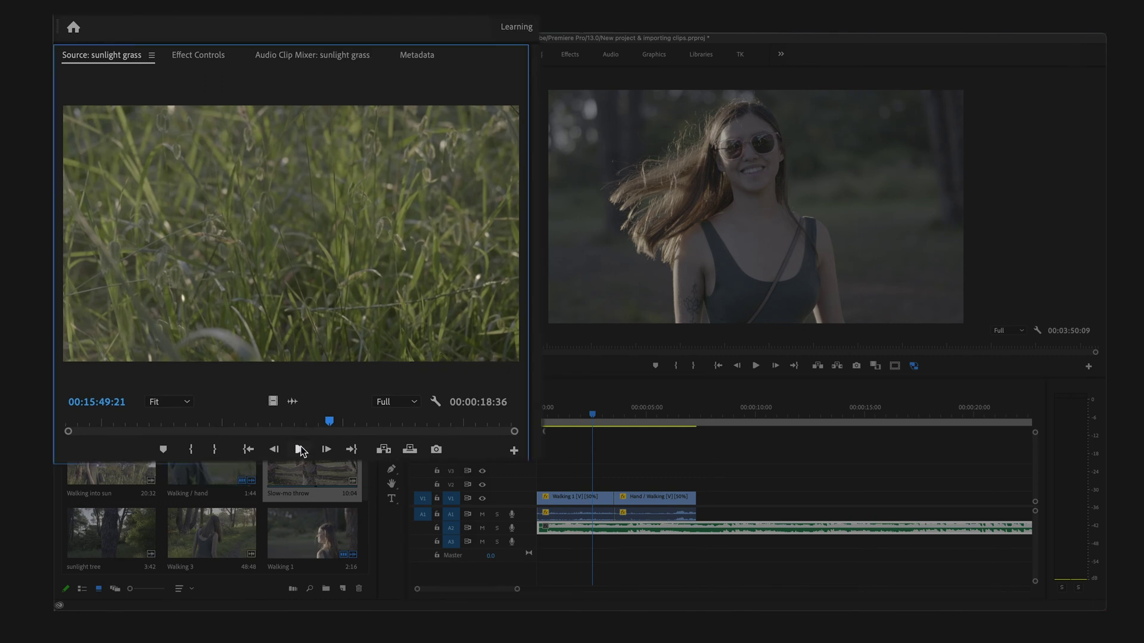
left_click(300, 449)
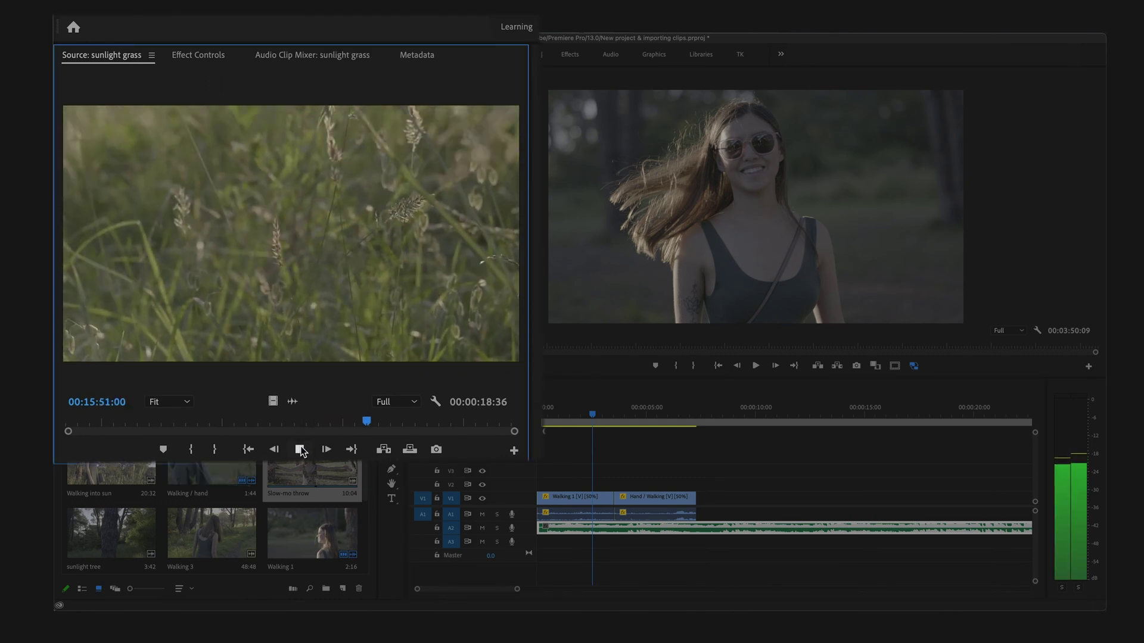
left_click(300, 449)
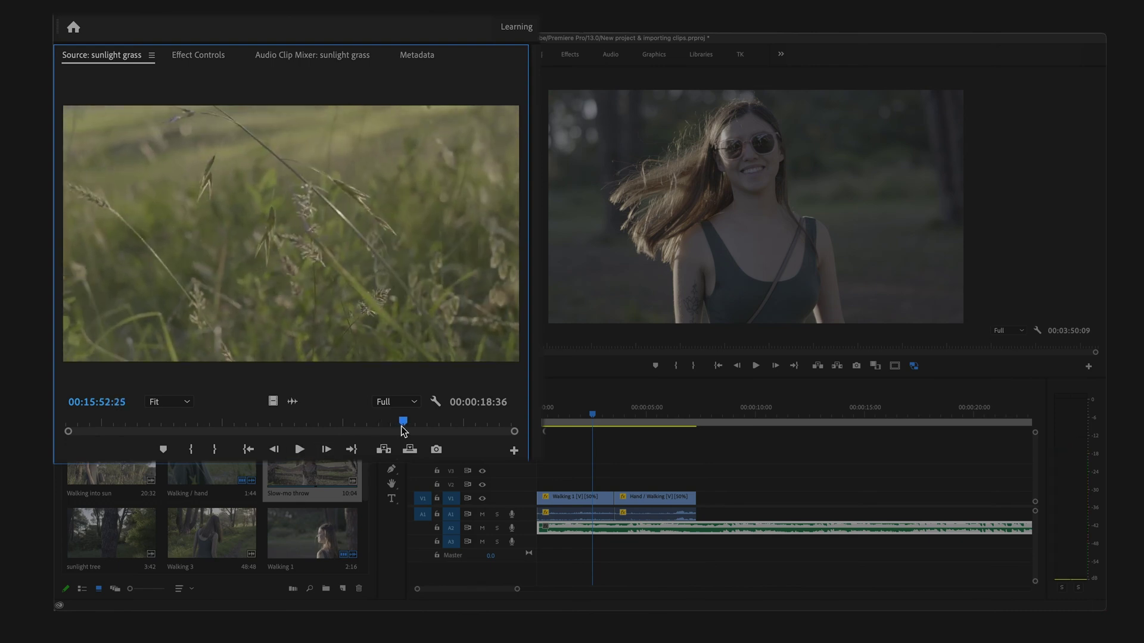
mouse_move(403, 427)
left_mouse_down()
mouse_move(346, 427)
mouse_move(431, 427)
mouse_move(316, 427)
mouse_move(406, 427)
left_mouse_up()
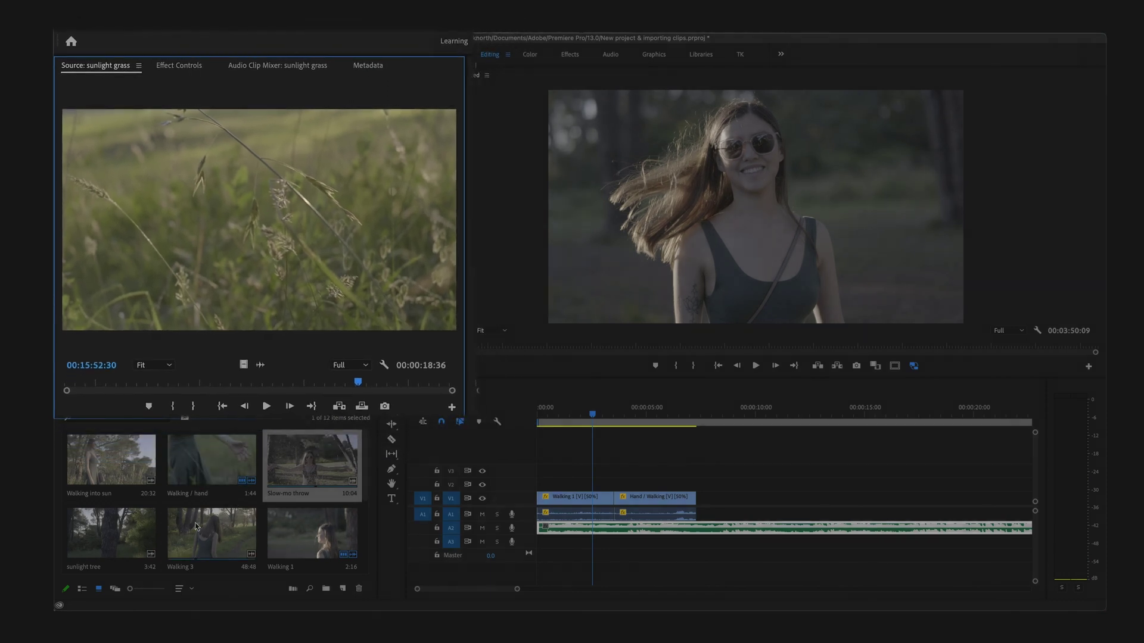
- Load Walking into sun, mark a 4:13 In/Out range, and drag it toward the timeline
double_click(115, 456)
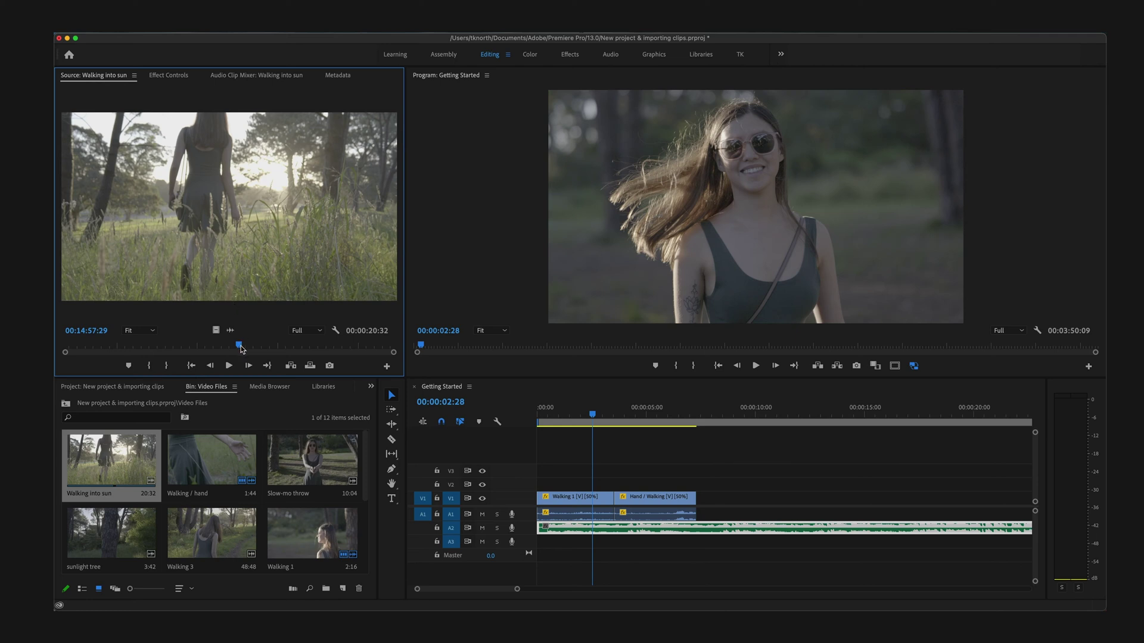
left_click_drag(232, 348, 217, 347)
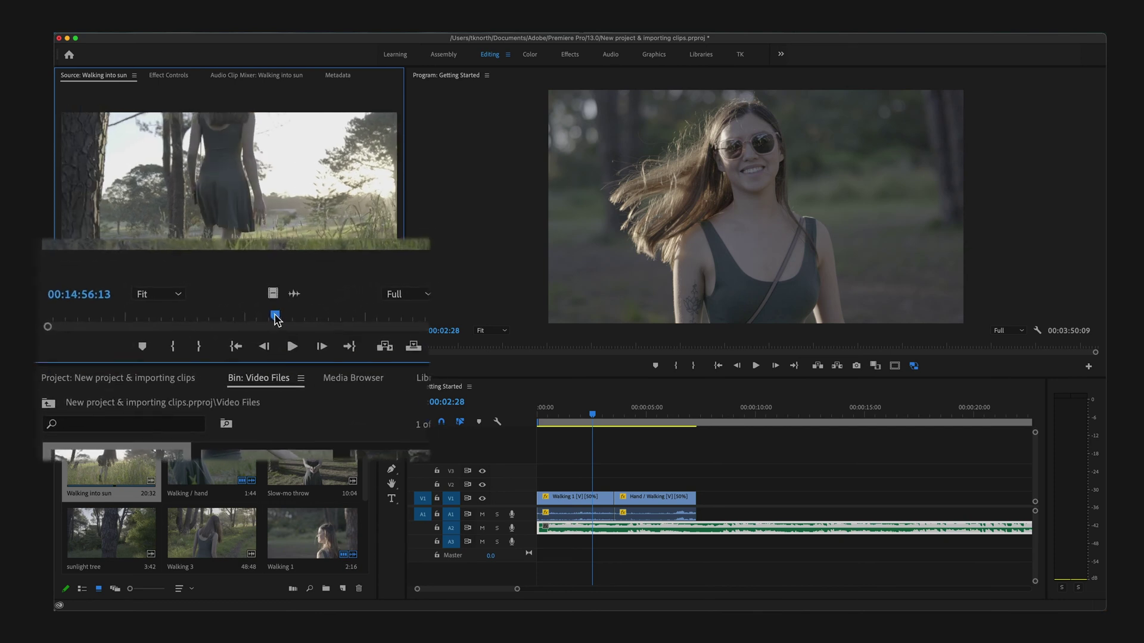
left_click(186, 337)
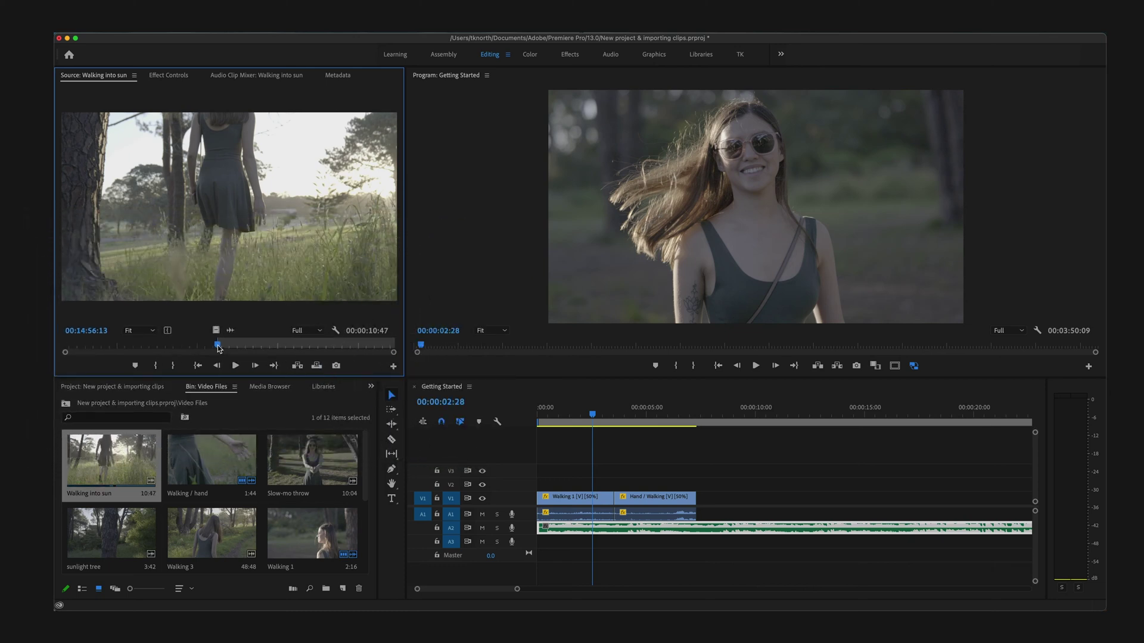
left_click_drag(306, 300, 336, 305)
left_click_drag(236, 350, 287, 346)
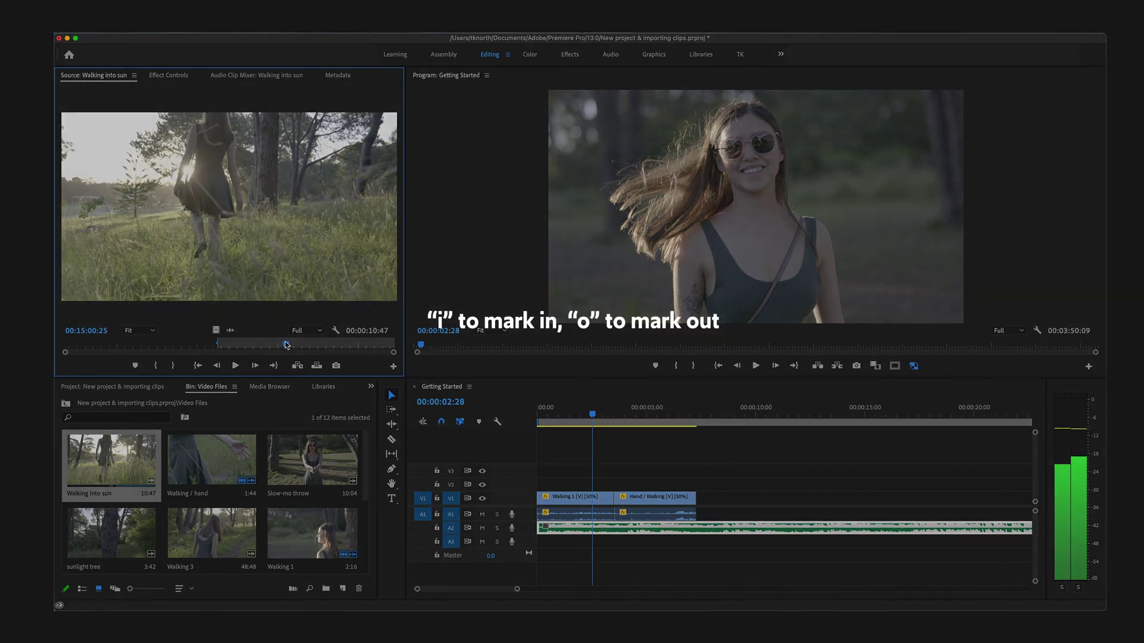
left_click(178, 367)
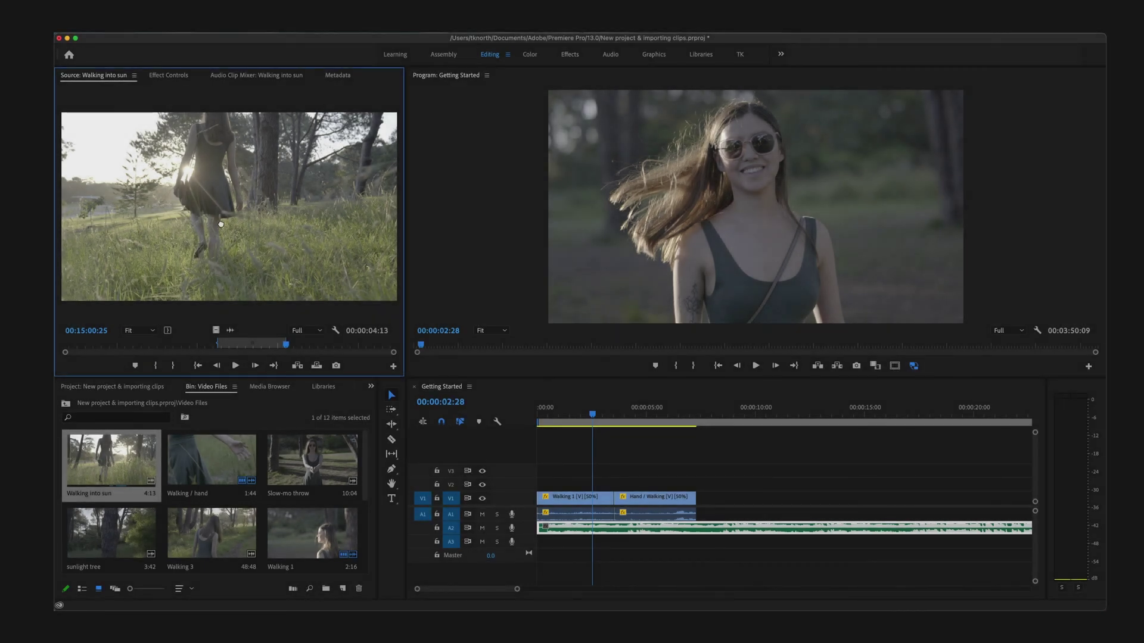
left_click_drag(564, 379, 701, 495)
- Drop Walking into sun after Hand / Walking, preview playback, and scrub back to about 7 seconds
left_click(692, 411)
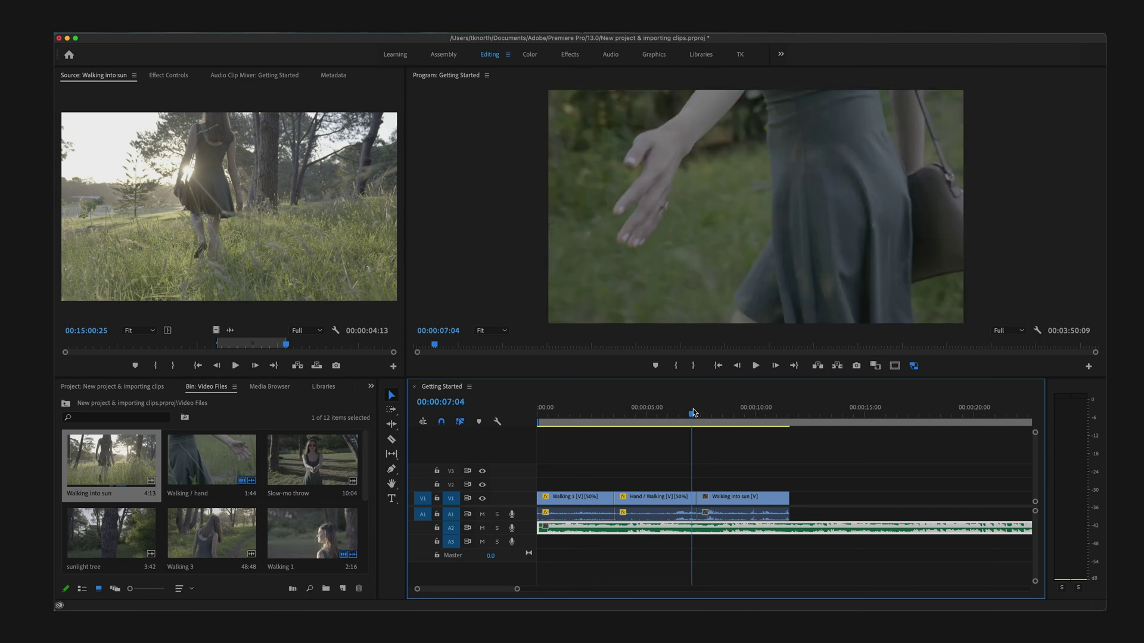
left_click(758, 368)
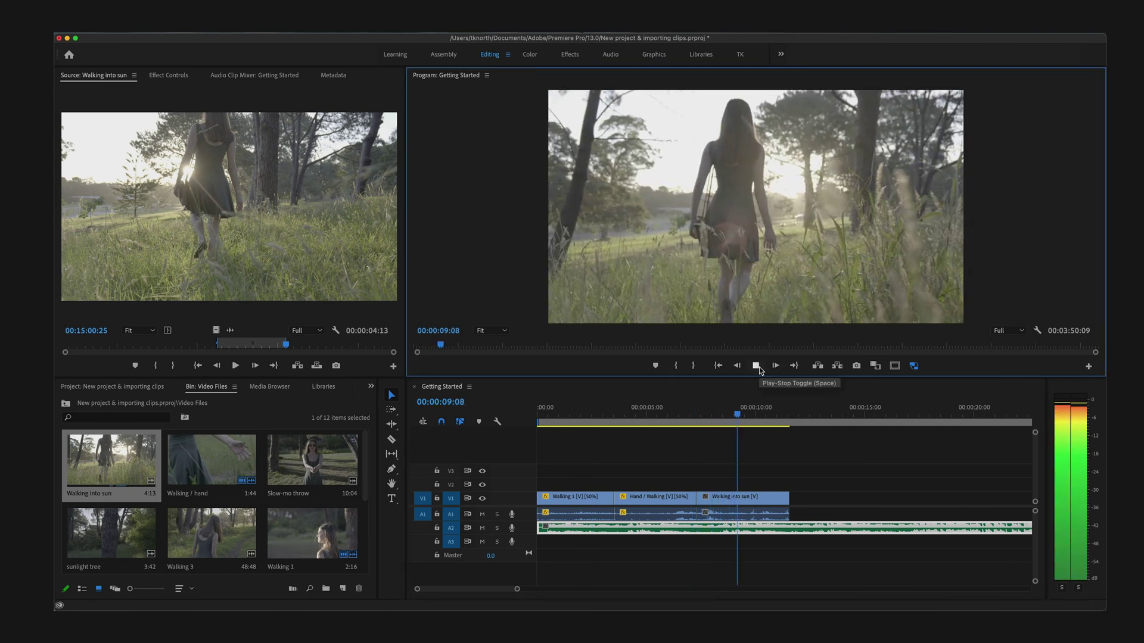
left_click(757, 366)
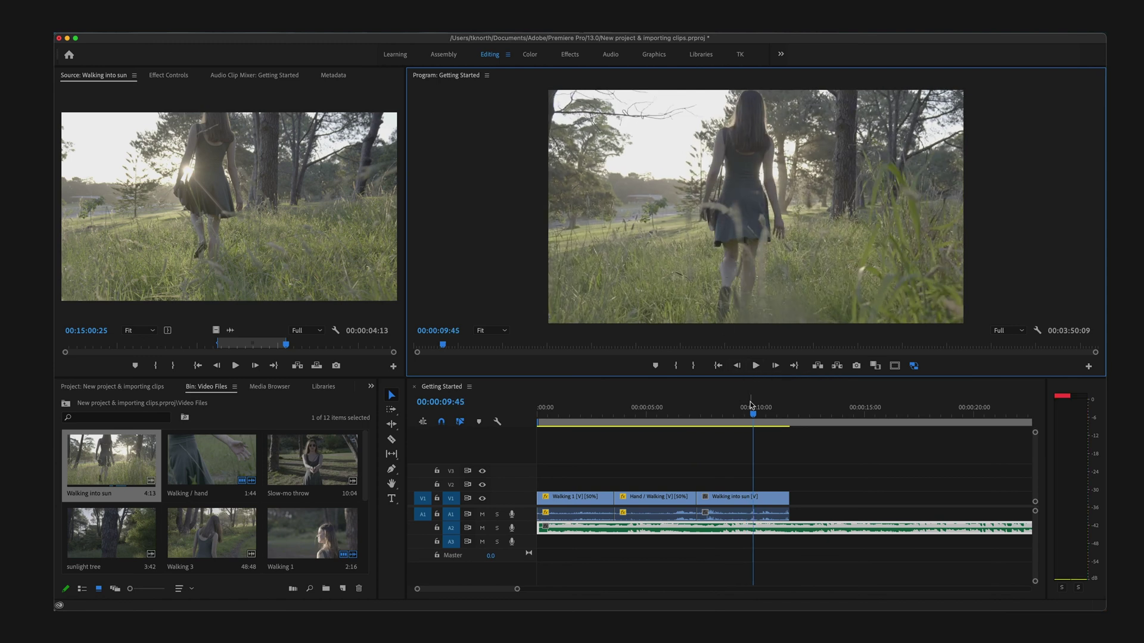
mouse_move(444, 348)
left_mouse_down()
mouse_move(456, 348)
mouse_move(439, 349)
left_mouse_up()
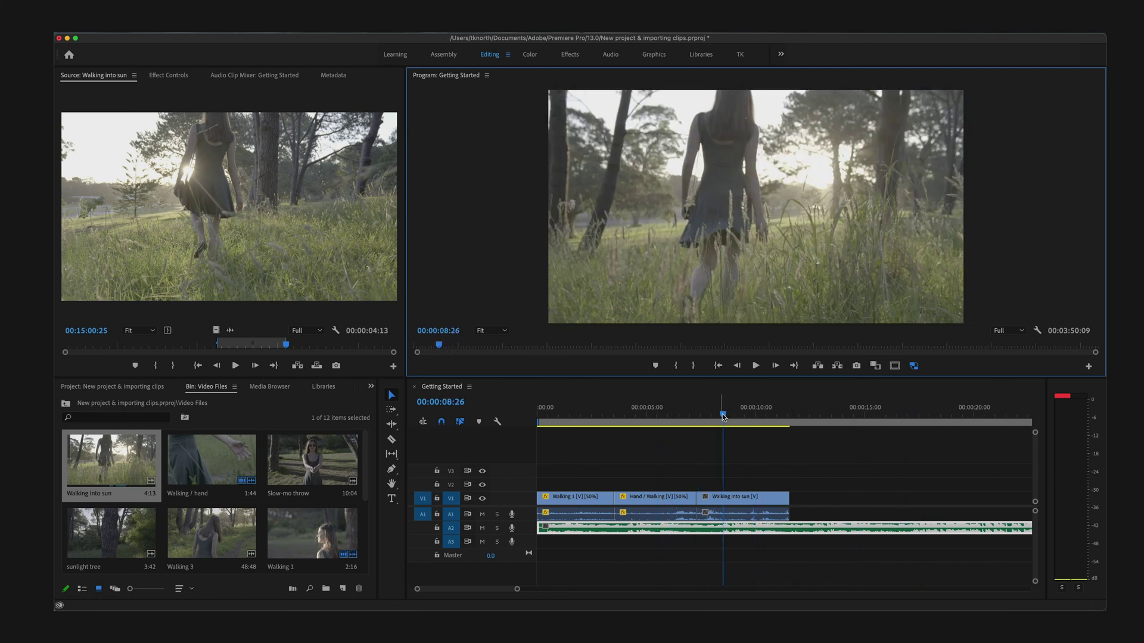
mouse_move(723, 417)
left_mouse_down()
mouse_move(666, 417)
mouse_move(709, 416)
left_mouse_up()
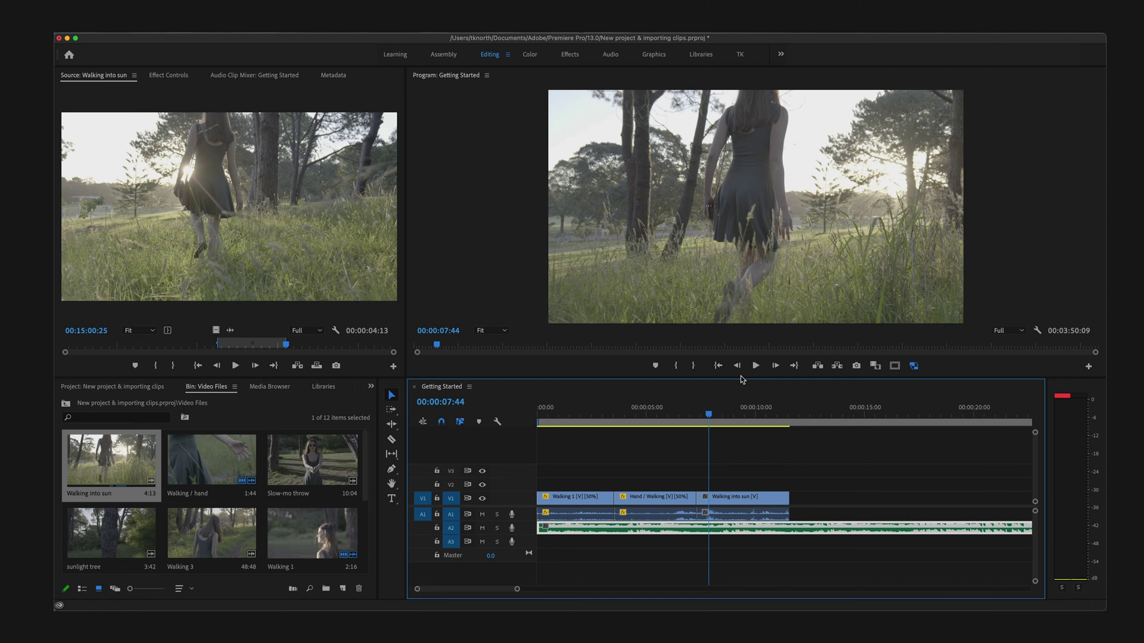
left_click(611, 457)
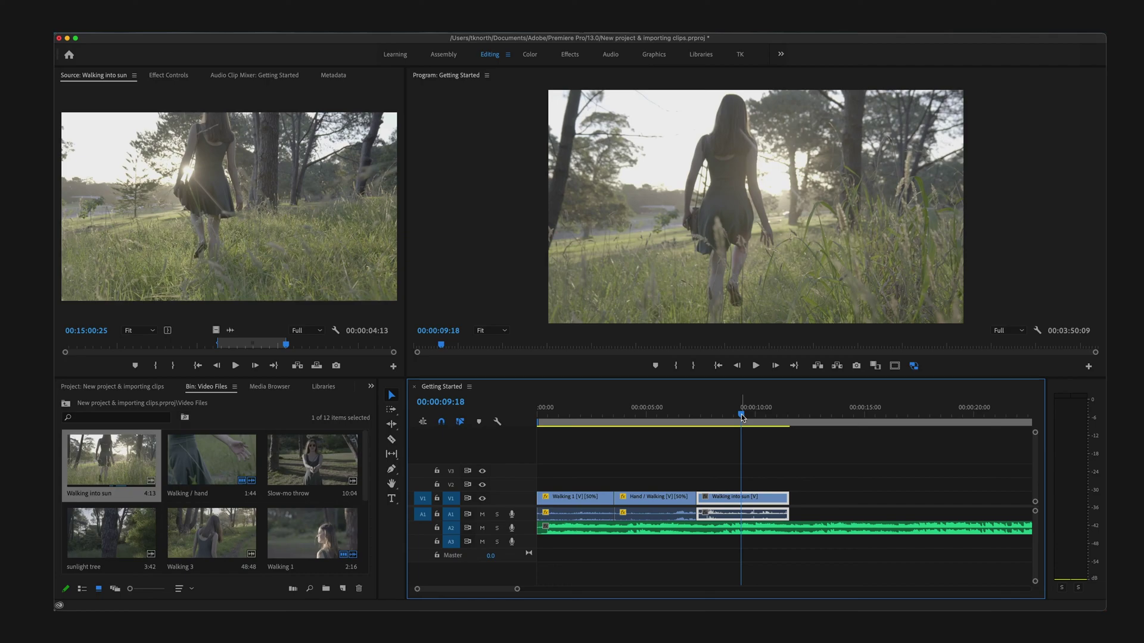
mouse_move(655, 525)
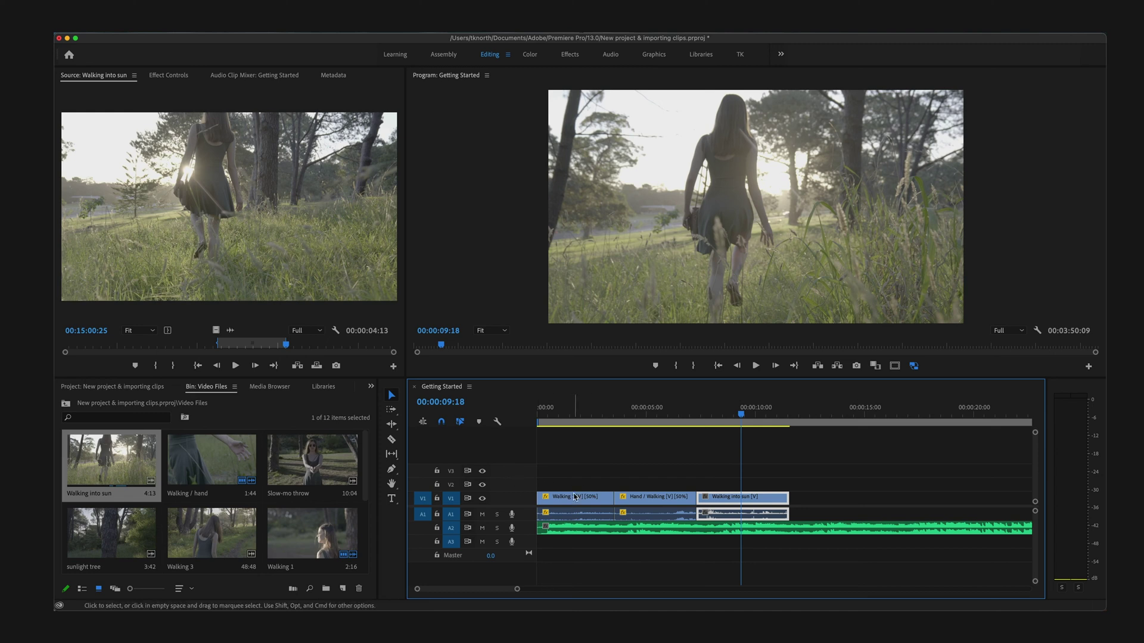
left_click(603, 499)
left_click(641, 498)
left_click(711, 499)
left_click(660, 532)
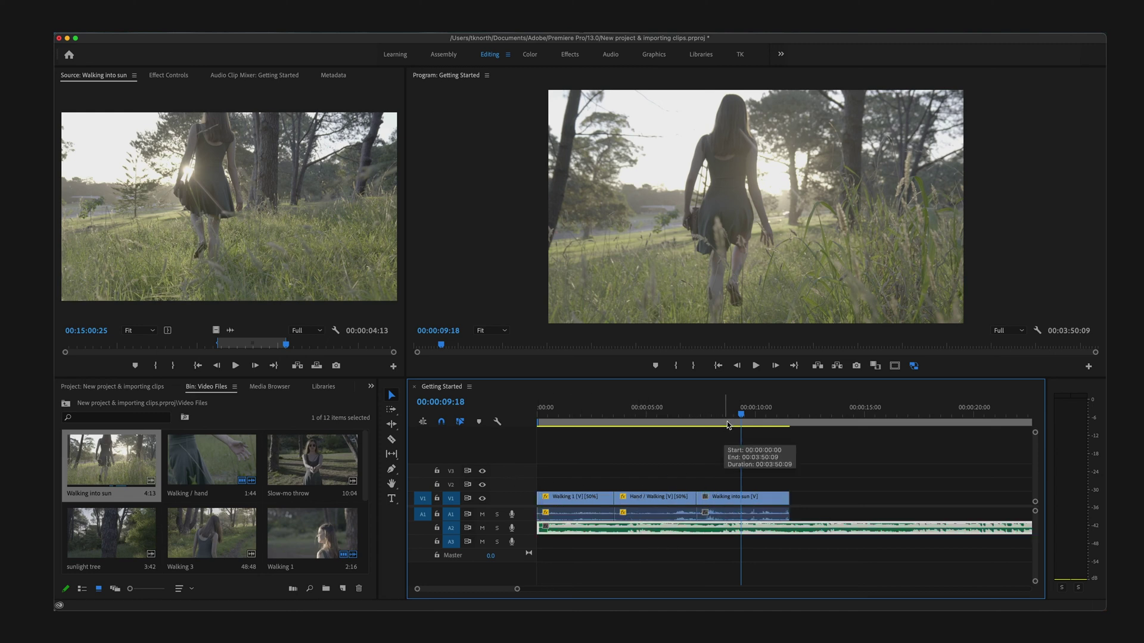
left_click(600, 424)
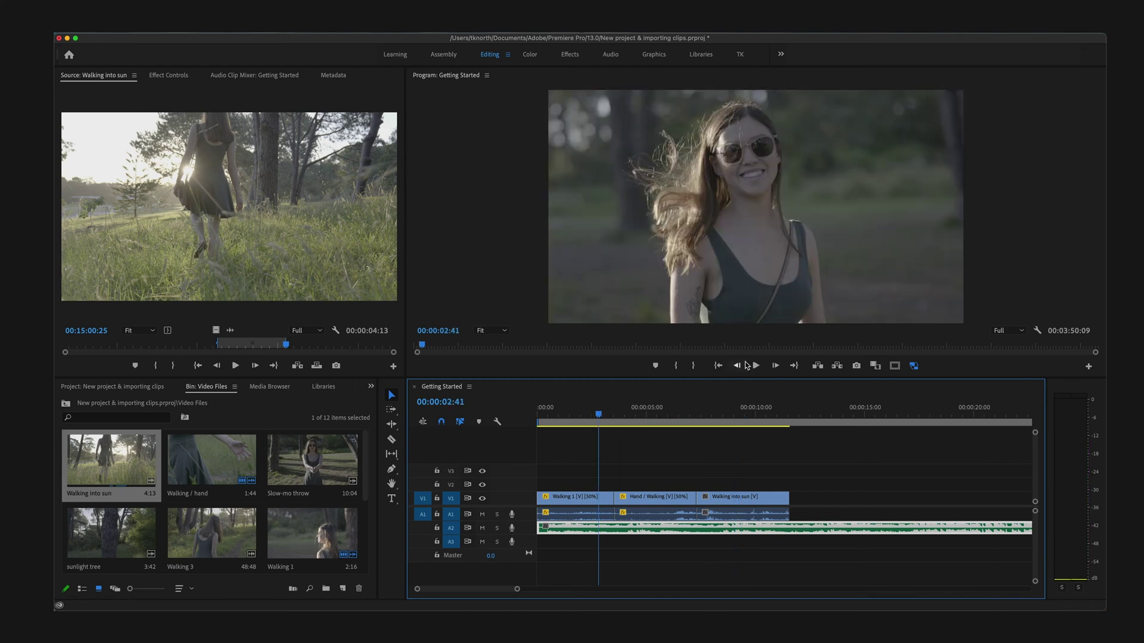
left_click(755, 366)
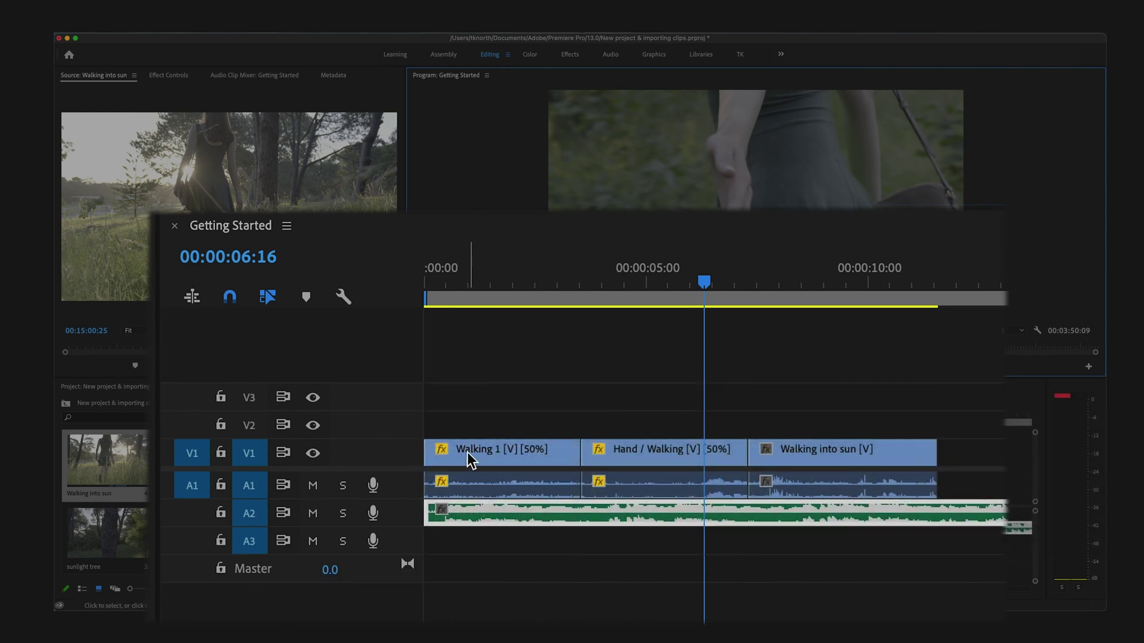
- Move Walking 1 onto Video 2, realign Hand / Walking on Video 1, and heighten Video 2 for thumbnails
left_click_drag(470, 459, 513, 456)
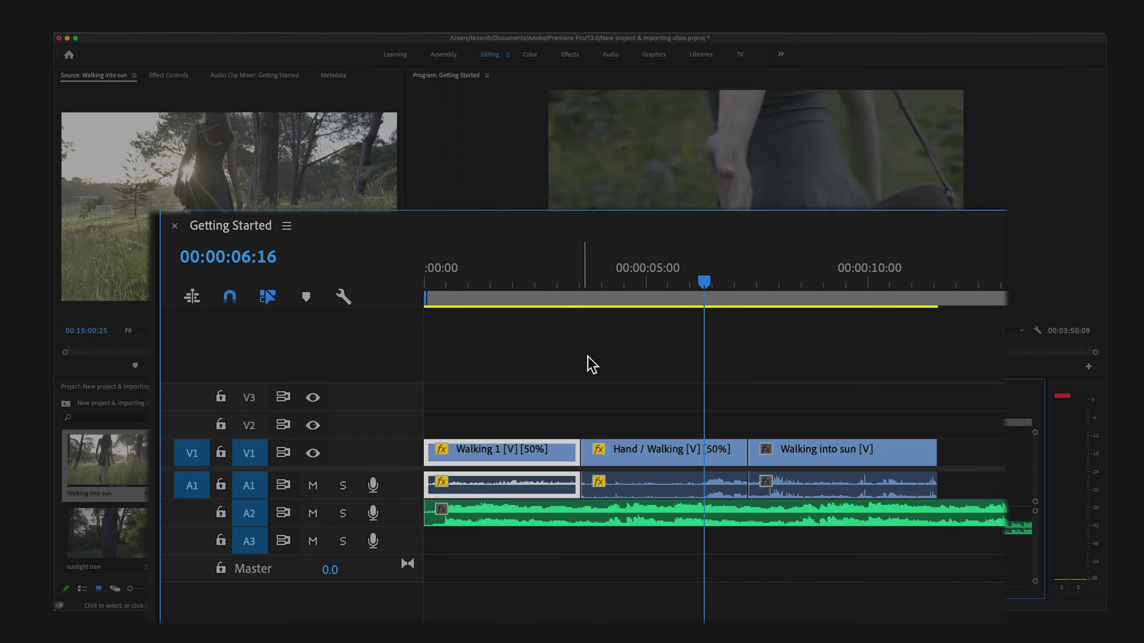
left_click_drag(566, 453, 567, 424)
left_click_drag(617, 452, 592, 452)
left_click(565, 279)
mouse_move(565, 292)
left_mouse_down()
mouse_move(581, 287)
mouse_move(564, 286)
left_mouse_up()
left_click_drag(616, 453, 641, 453)
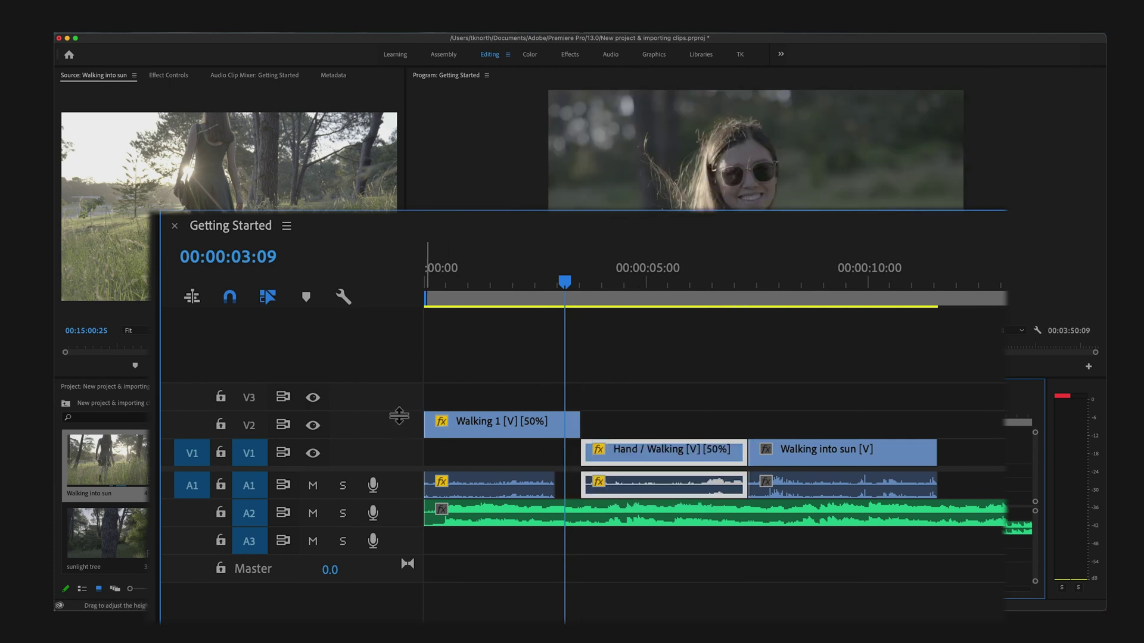
left_click_drag(399, 415, 399, 383)
left_click(494, 430)
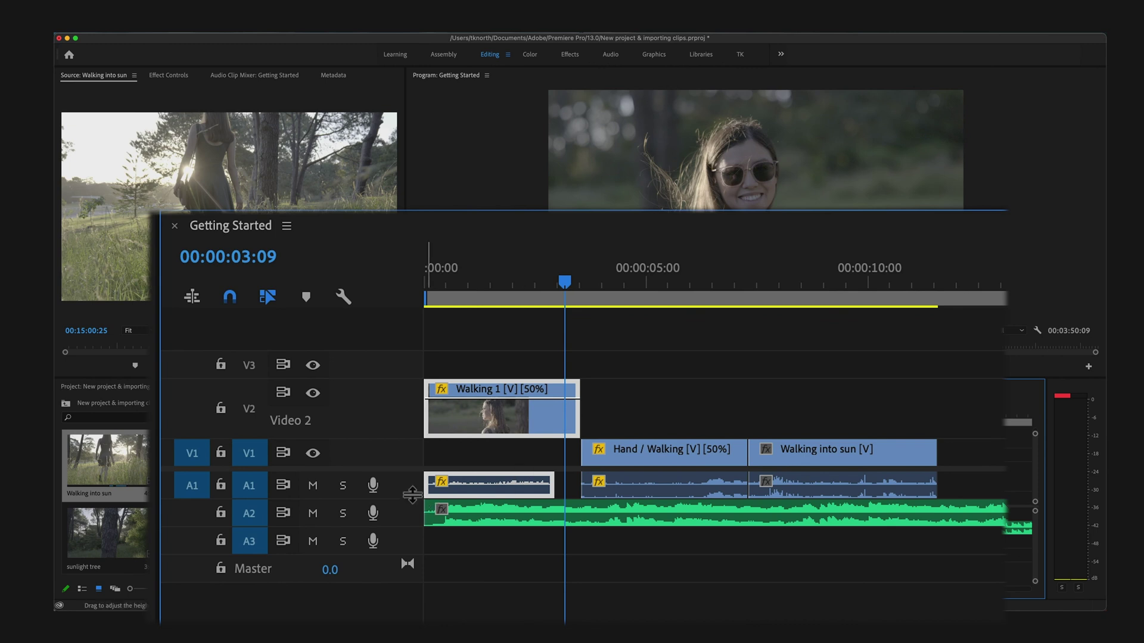
- Resize the audio track height, toggle Video 2 visibility off and on, and mute then unmute Audio 1
left_click_drag(412, 499, 410, 554)
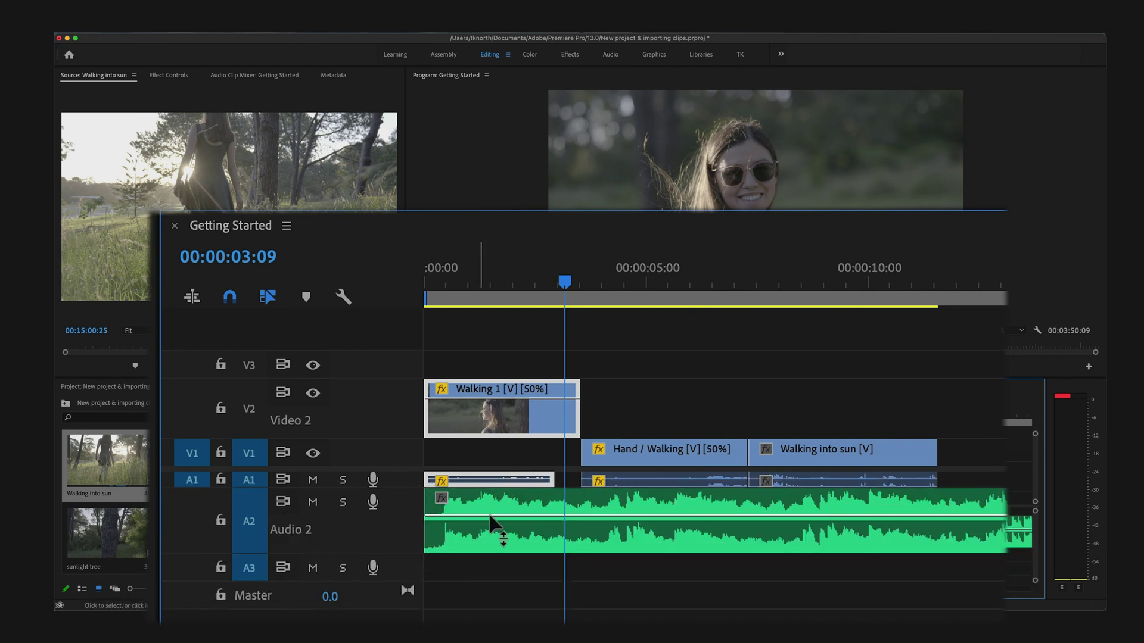
left_click(312, 395)
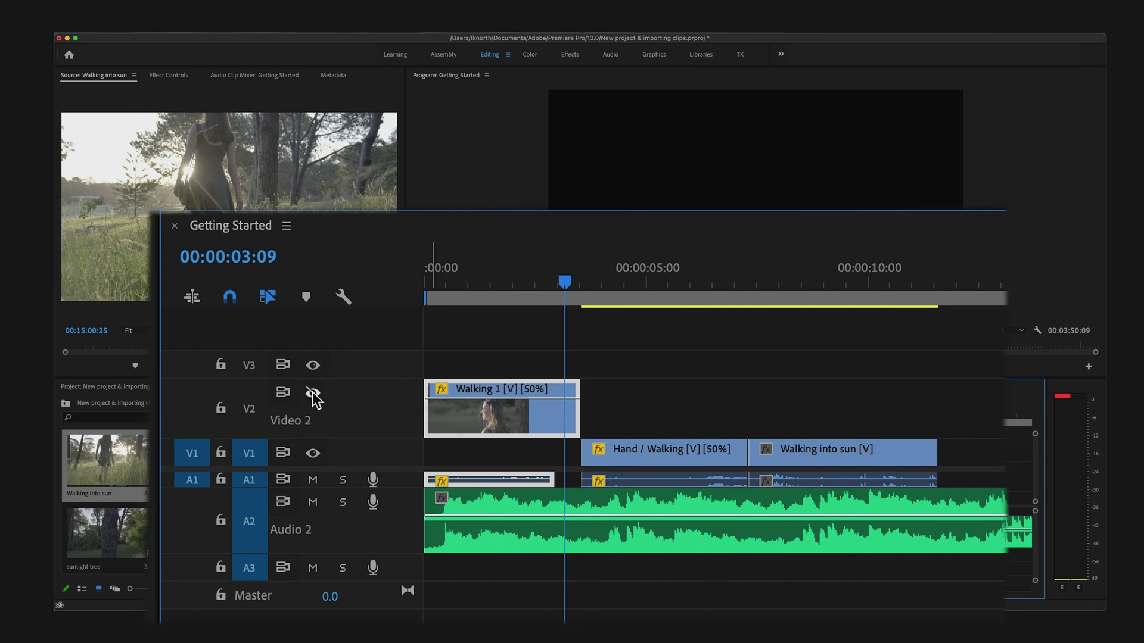
left_click(315, 395)
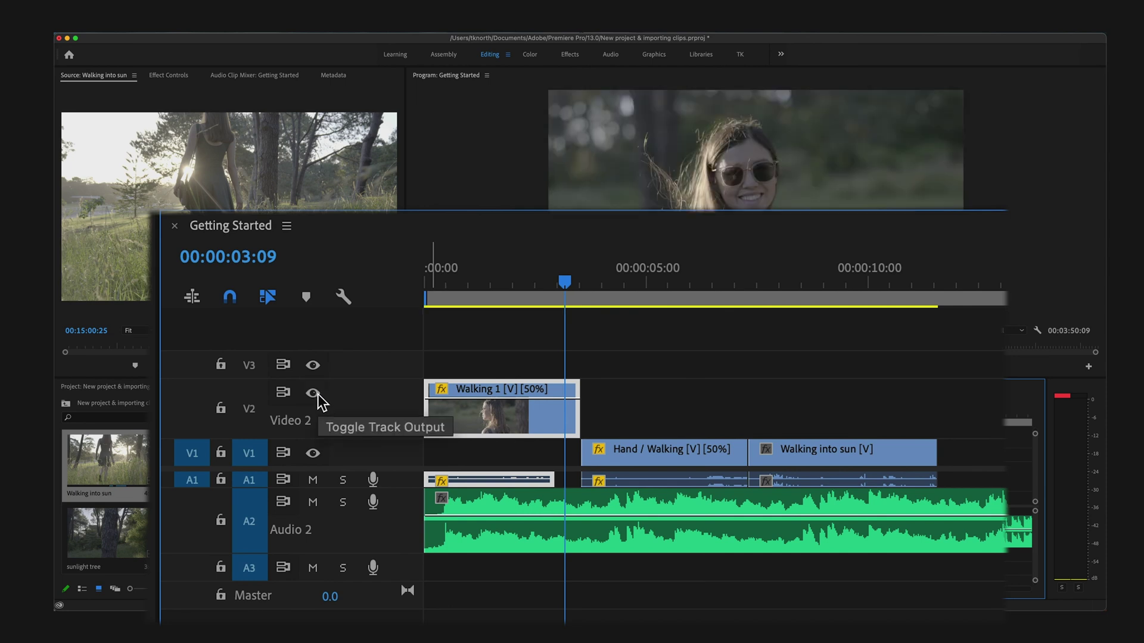
left_click(313, 481)
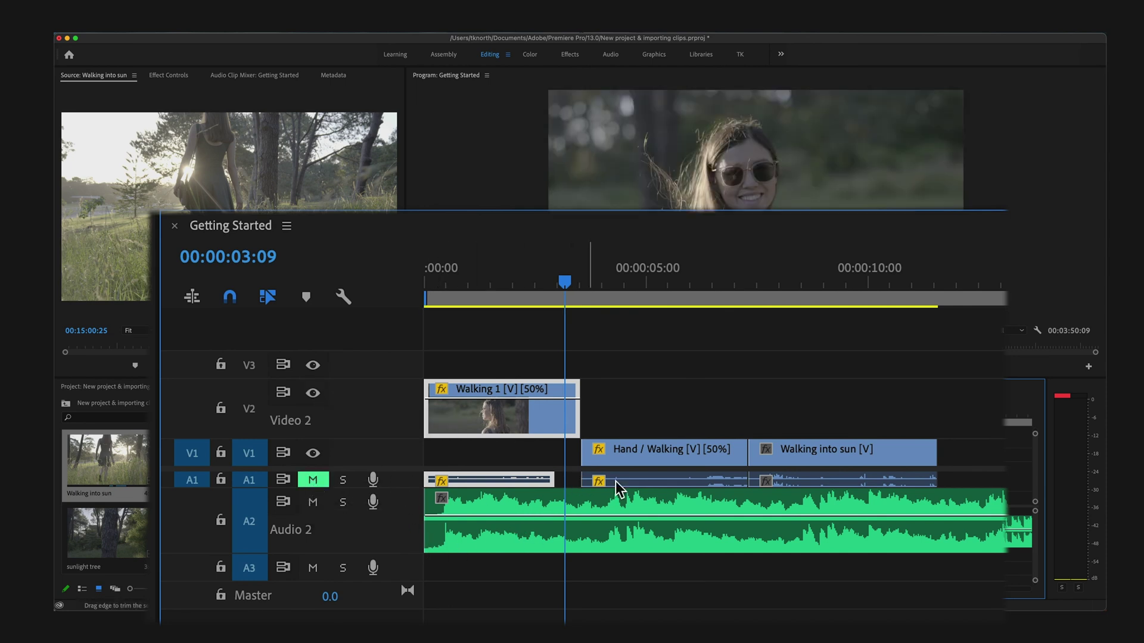
left_click(314, 481)
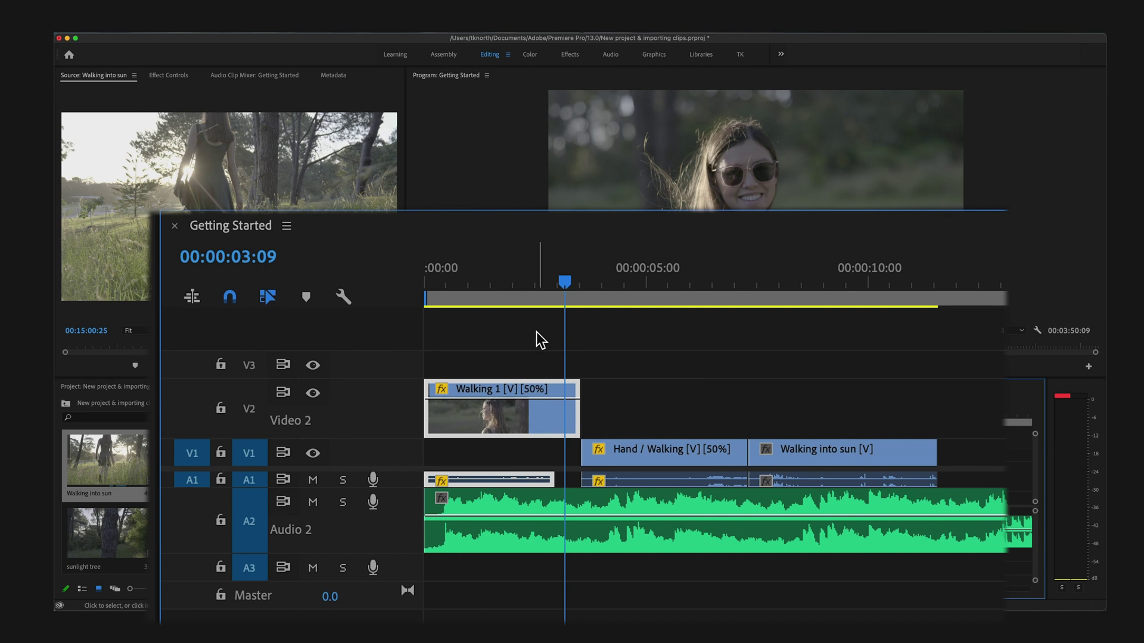
left_click_drag(560, 279, 549, 280)
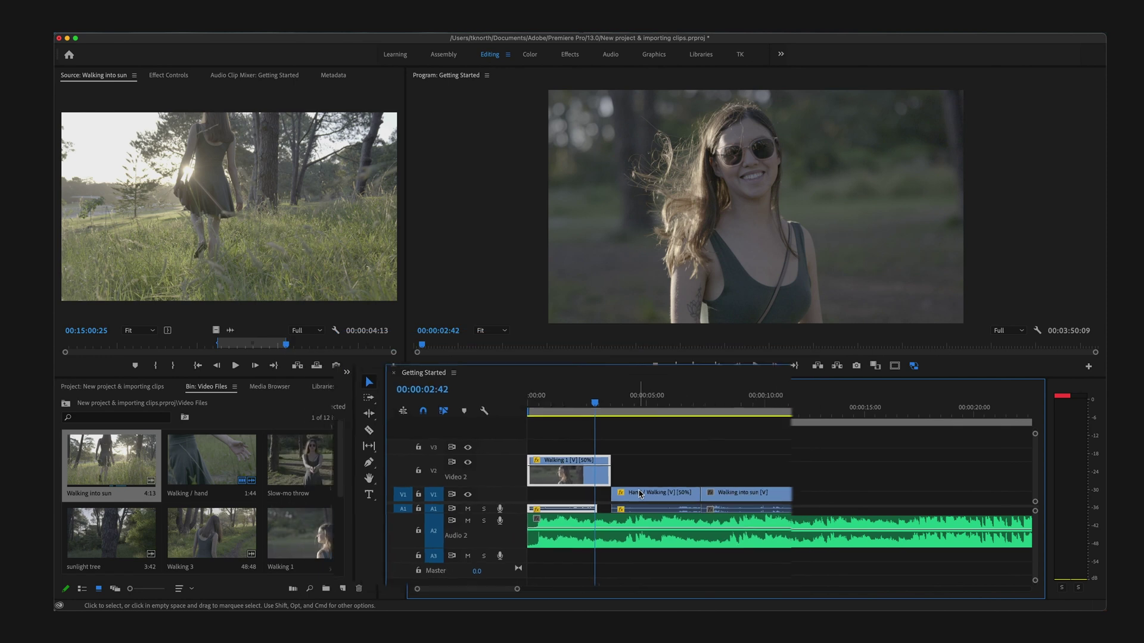
left_click(639, 476)
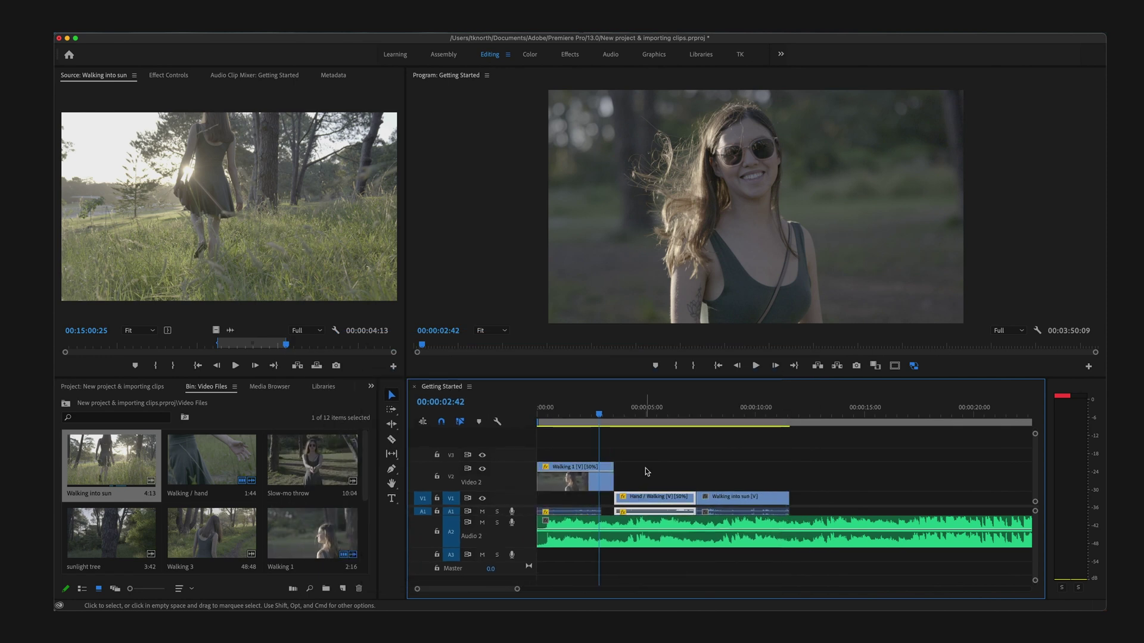